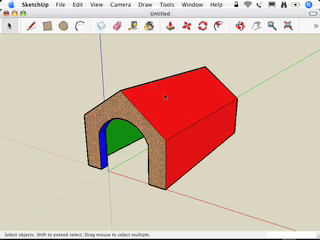
Step: Orbit to show the doghouse's arched front and open the Shadow Settings panel
mouse_move(183, 116)
middle_mouse_down()
mouse_move(158, 135)
mouse_move(172, 96)
middle_mouse_up()
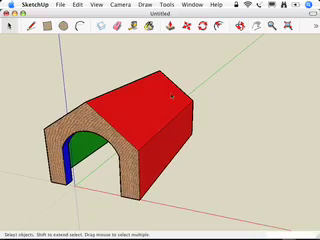
left_click(190, 5)
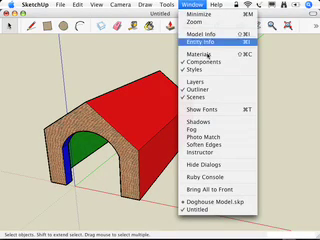
left_click(207, 123)
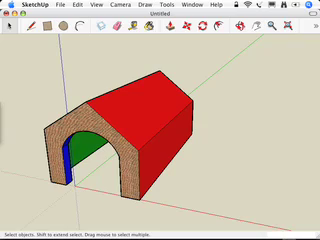
Step: Move Shadow Settings to the top right and collapse it to time and date only
left_click_drag(48, 168, 220, 56)
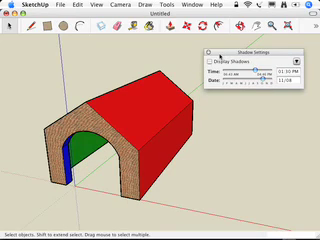
left_click(296, 61)
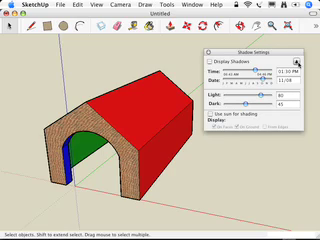
left_click(296, 61)
left_click(296, 61)
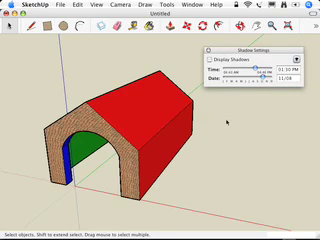
Step: Orbit the doghouse slightly and enable Display Shadows
middle_click_drag(161, 135, 150, 125)
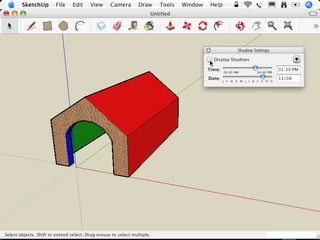
left_click(209, 59)
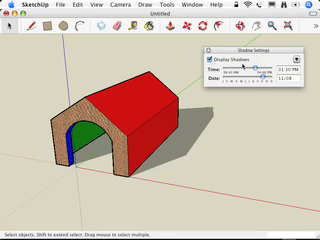
Step: Preview shadows from the other side, ending at 11:42 AM on 08/14
mouse_move(257, 71)
left_mouse_down()
mouse_move(262, 74)
mouse_move(230, 72)
mouse_move(248, 73)
mouse_move(245, 72)
left_mouse_up()
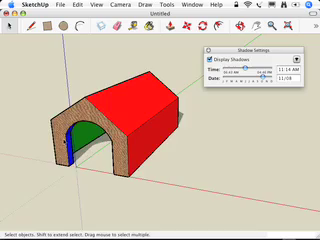
mouse_move(150, 140)
middle_mouse_down()
mouse_move(140, 150)
mouse_move(122, 145)
mouse_move(160, 118)
middle_mouse_up()
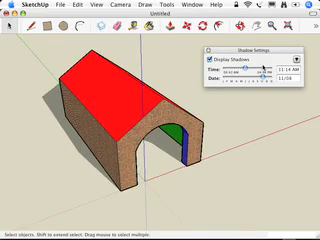
mouse_move(245, 72)
left_mouse_down()
mouse_move(228, 72)
mouse_move(257, 72)
mouse_move(245, 72)
left_mouse_up()
mouse_move(265, 84)
left_mouse_down()
mouse_move(240, 84)
mouse_move(265, 84)
mouse_move(255, 84)
left_mouse_up()
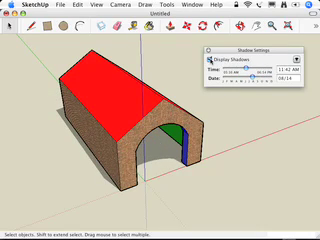
Step: Disable Display Shadows and orbit back to the doghouse's arched front
left_click(209, 60)
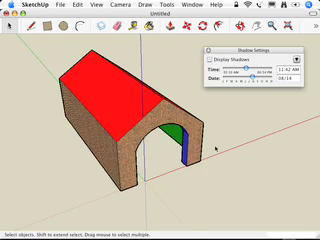
mouse_move(215, 148)
middle_mouse_down()
mouse_move(143, 162)
mouse_move(133, 147)
mouse_move(118, 153)
mouse_move(131, 155)
mouse_move(136, 128)
mouse_move(131, 111)
mouse_move(136, 127)
mouse_move(142, 125)
mouse_move(140, 130)
middle_mouse_up()
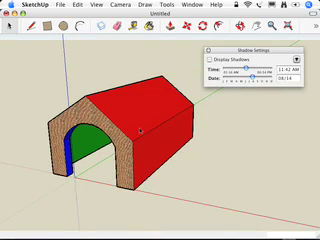